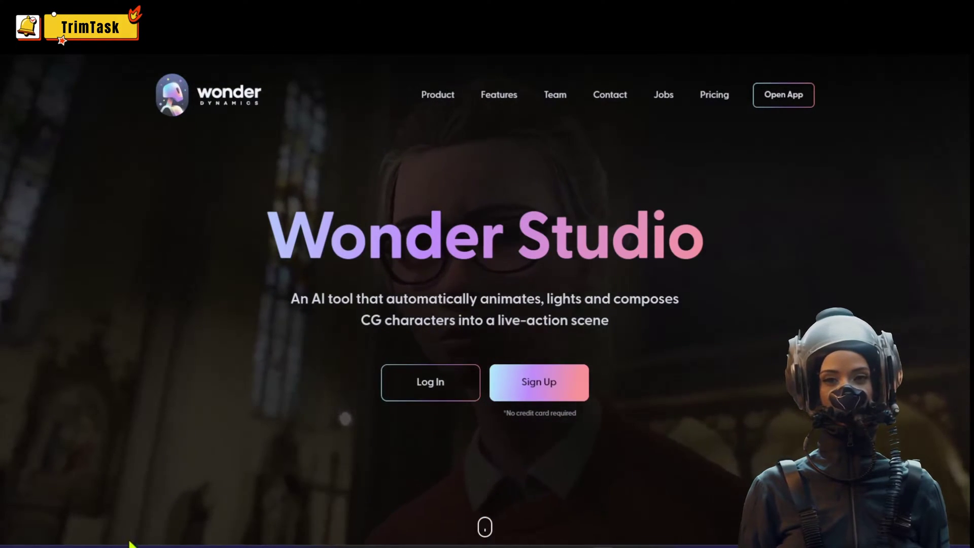
scroll(543, 99, down, 10)
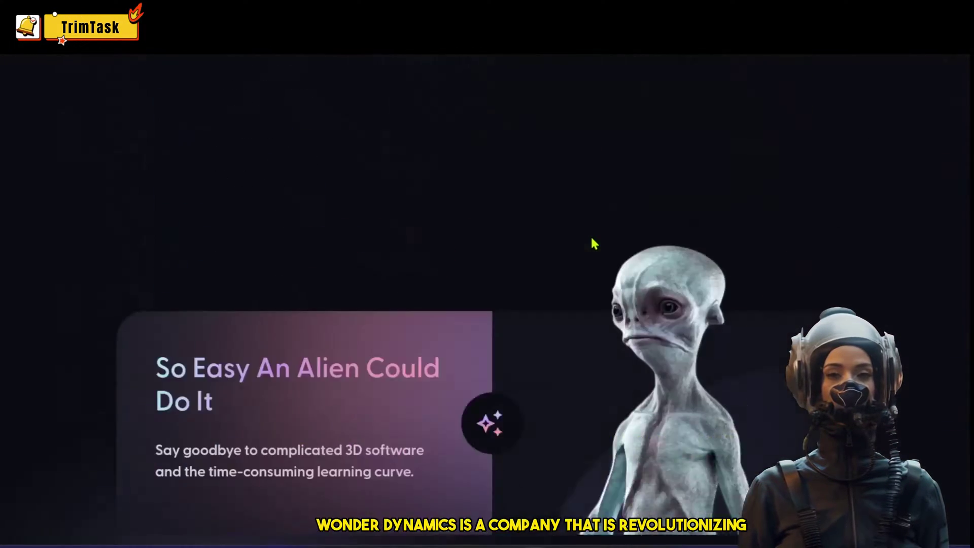
scroll(603, 251, down, 10)
drag(498, 493, 565, 495)
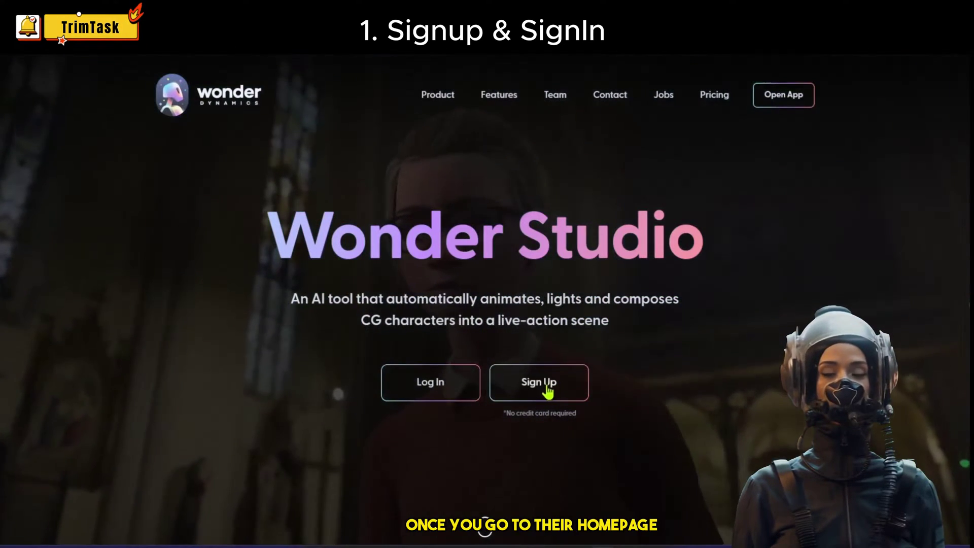
Sign up and log in to Wonder Studio to reach the My Projects dashboard
click(540, 390)
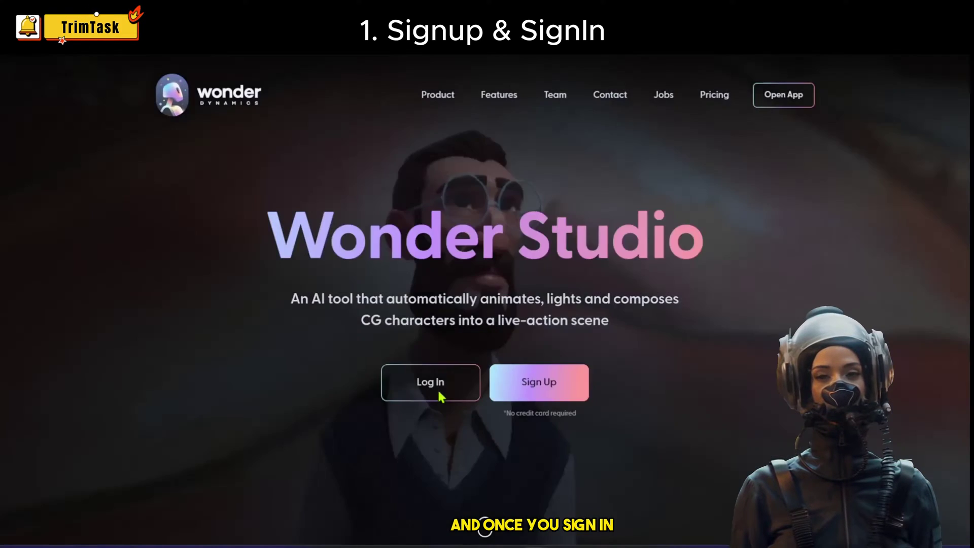
click(437, 387)
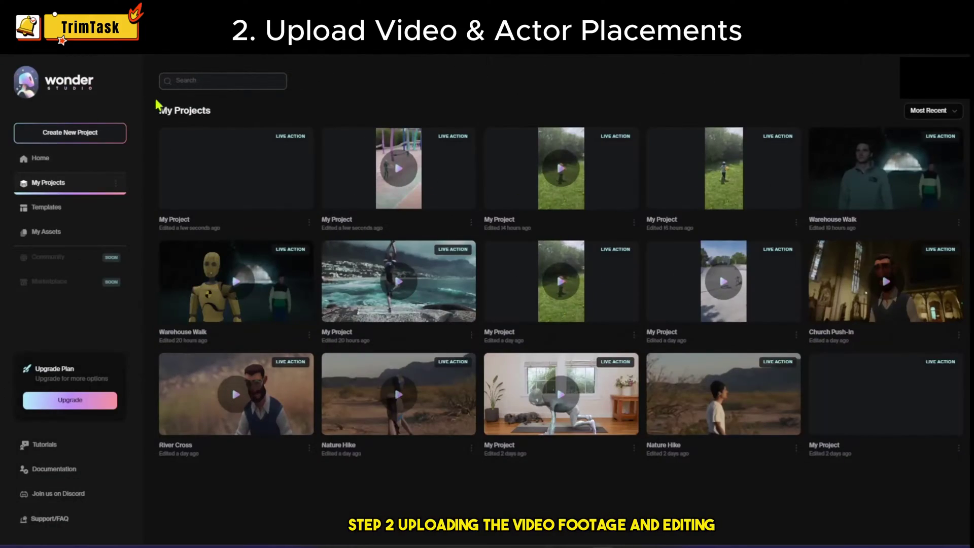
Create a new Live Action project with the dance video placed on its workbench and timeline
click(82, 144)
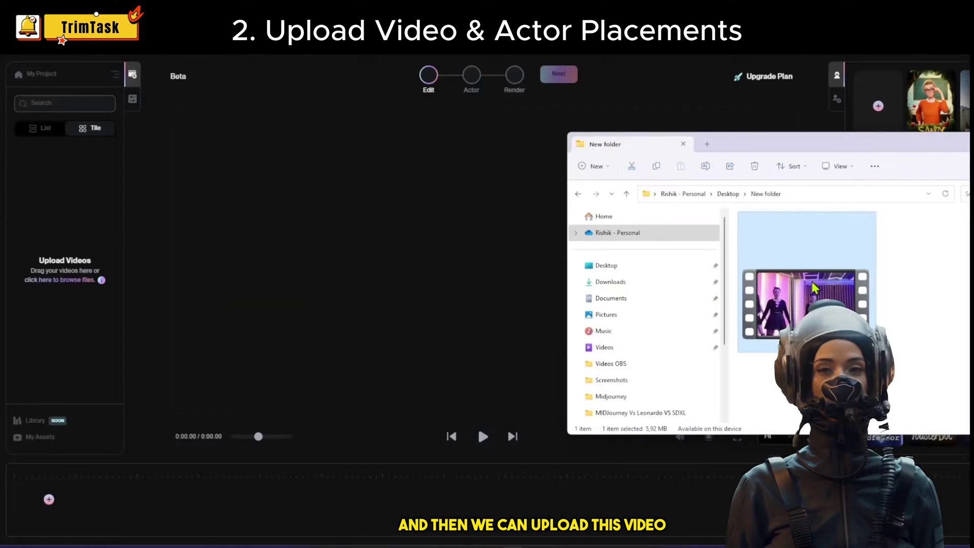
drag(804, 304, 100, 254)
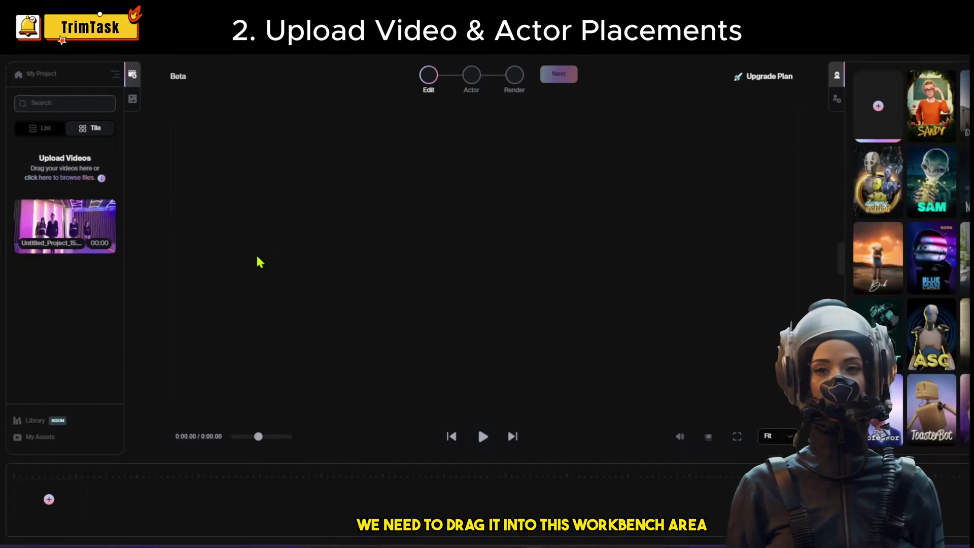
drag(44, 227, 305, 225)
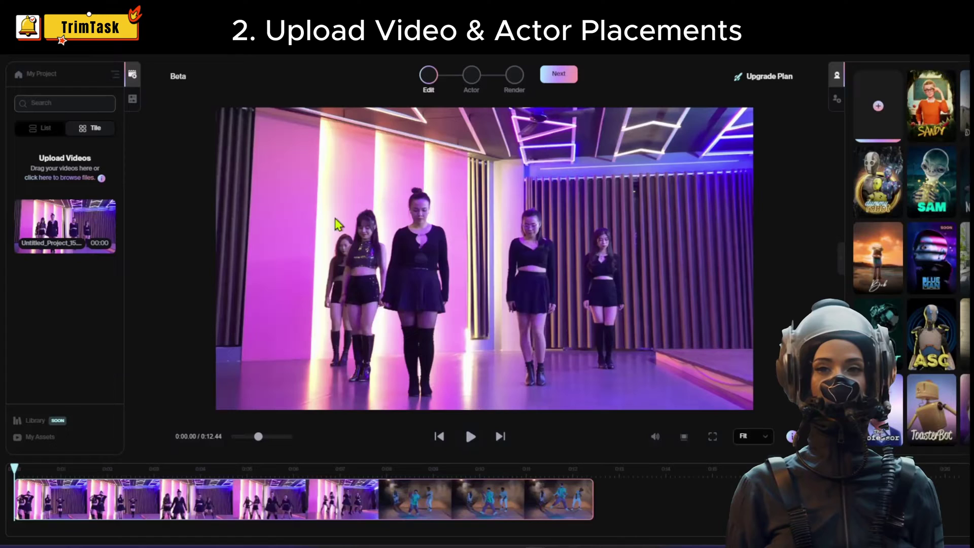
click(556, 77)
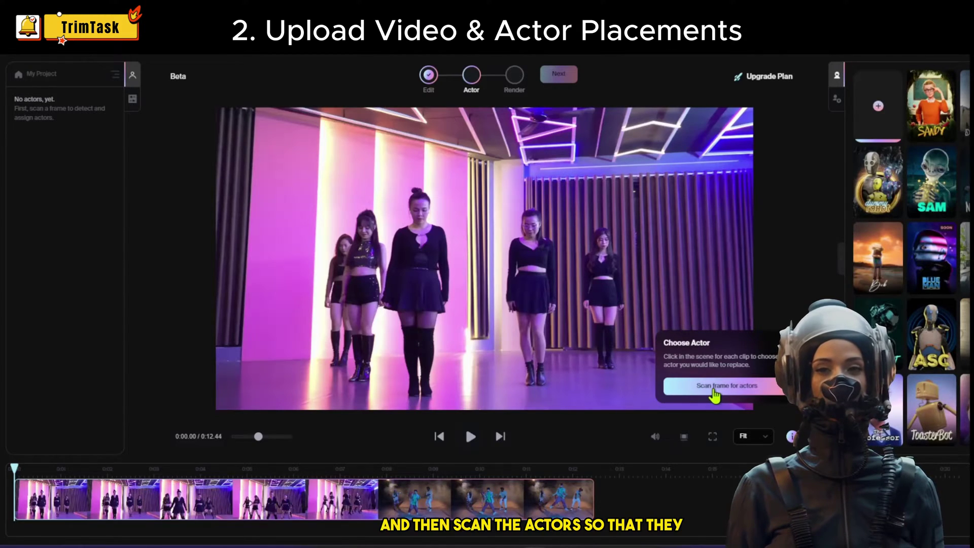
Detect the five dancers and assign the ASC character to the centre lead dancer as Actor 1
click(712, 386)
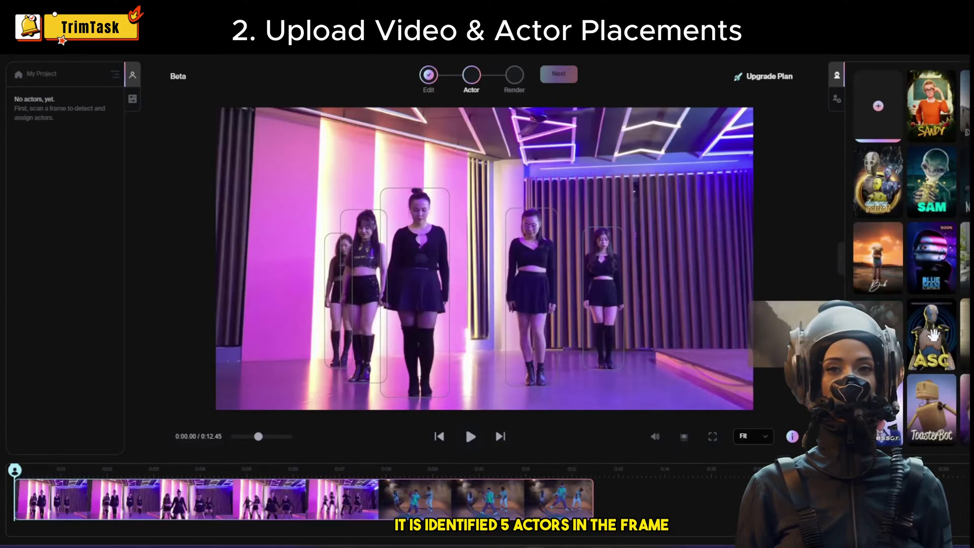
drag(933, 334, 435, 283)
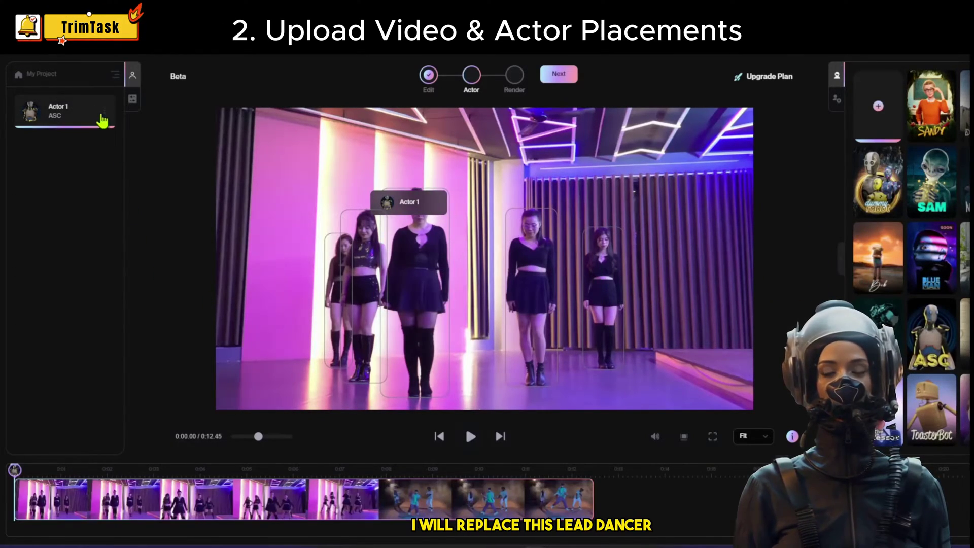
click(437, 204)
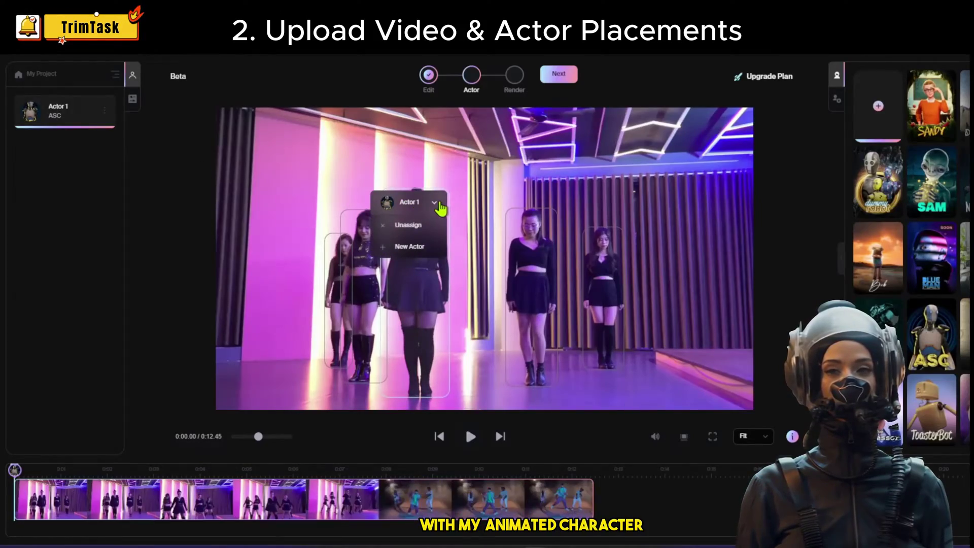
click(438, 205)
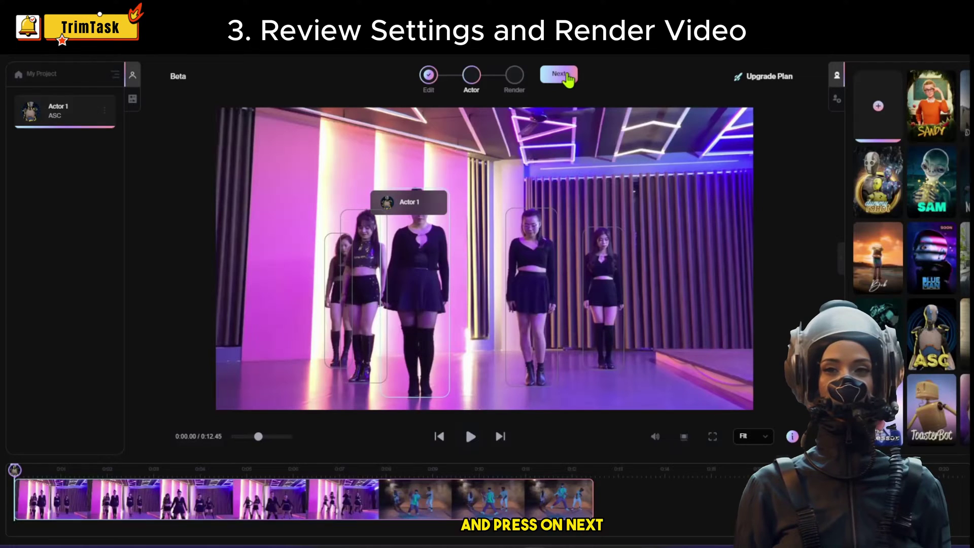
Render the final composition with the CG robot replacing the lead dancer
click(568, 78)
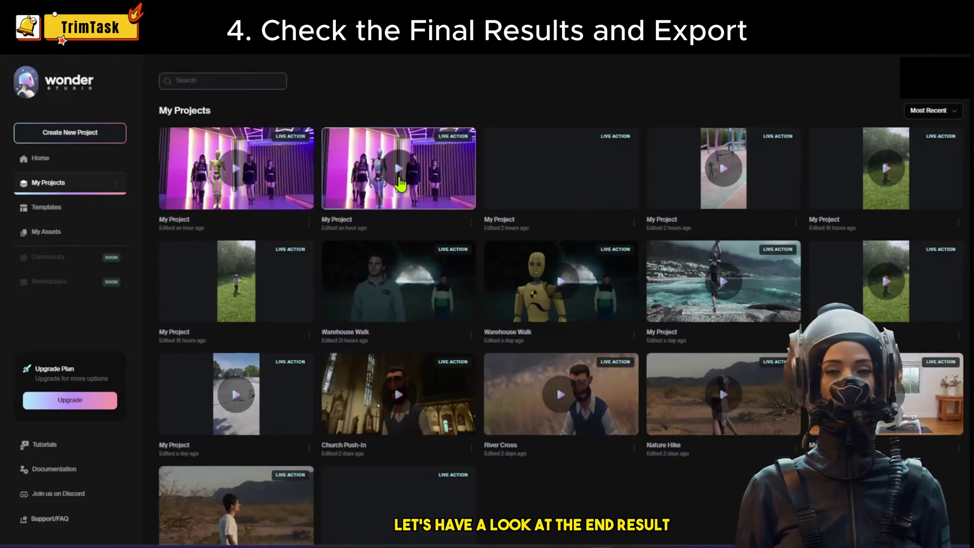
Open the finished dance project, play back the robot render, and download the final video
click(409, 185)
click(104, 424)
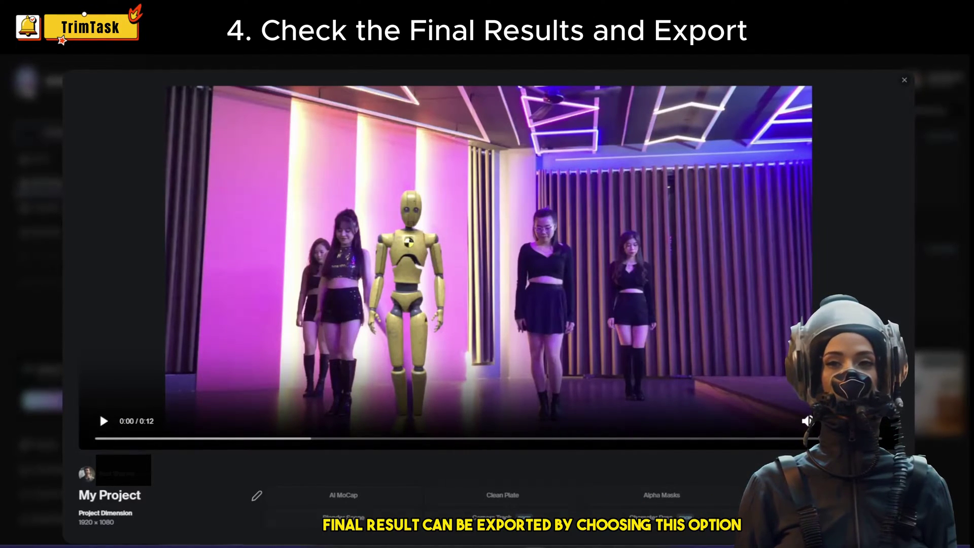
click(477, 509)
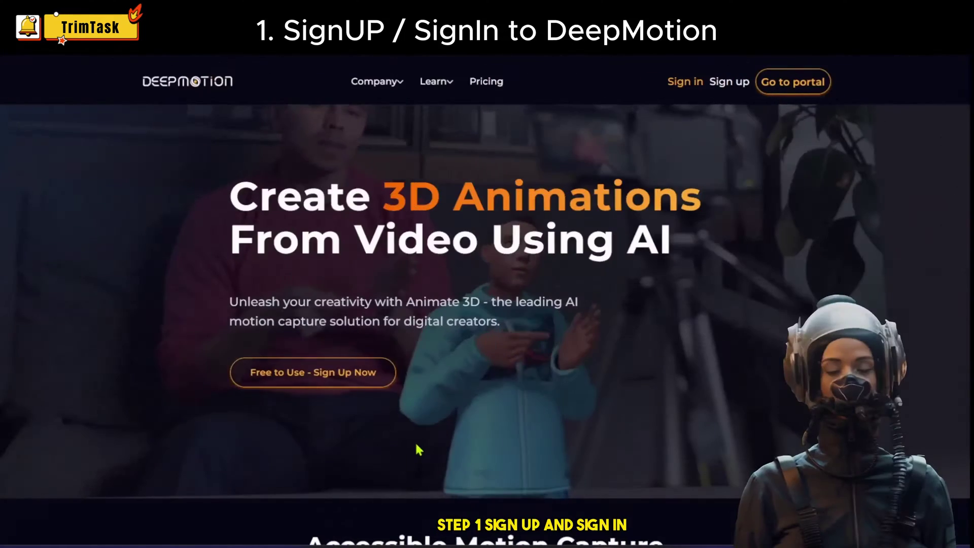
Create a Freemium DeepMotion account and enter the DeepMotion portal dashboard
click(726, 86)
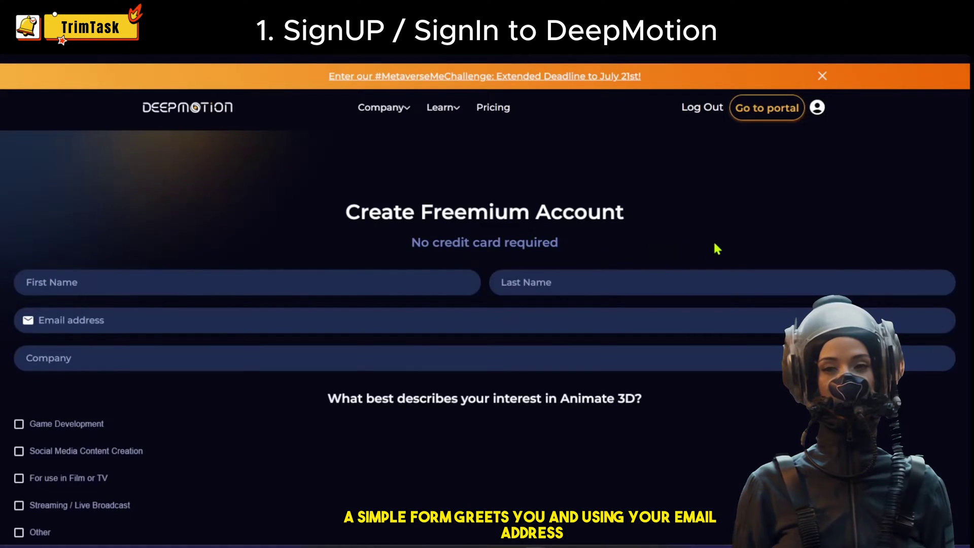
click(782, 116)
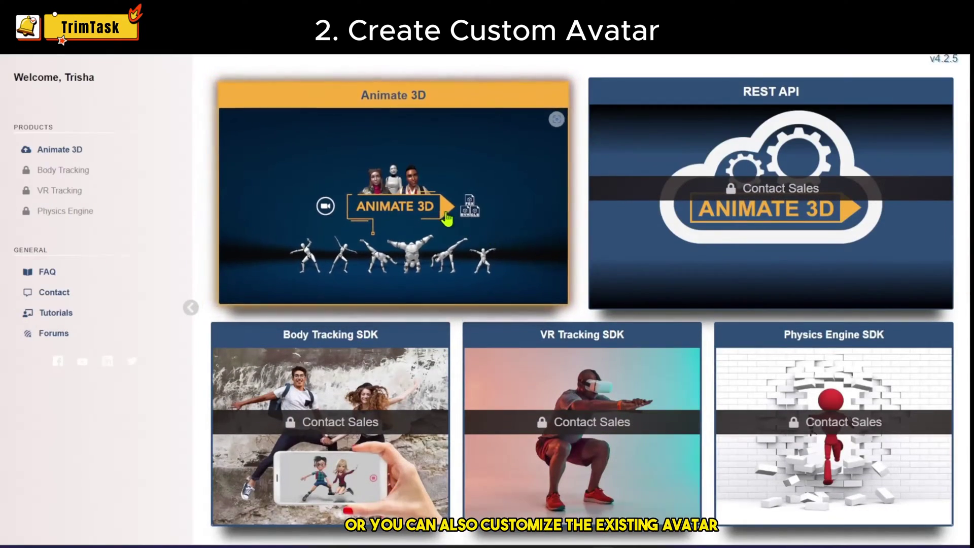
Open Animate 3D's character list and start building a realistic avatar
click(444, 212)
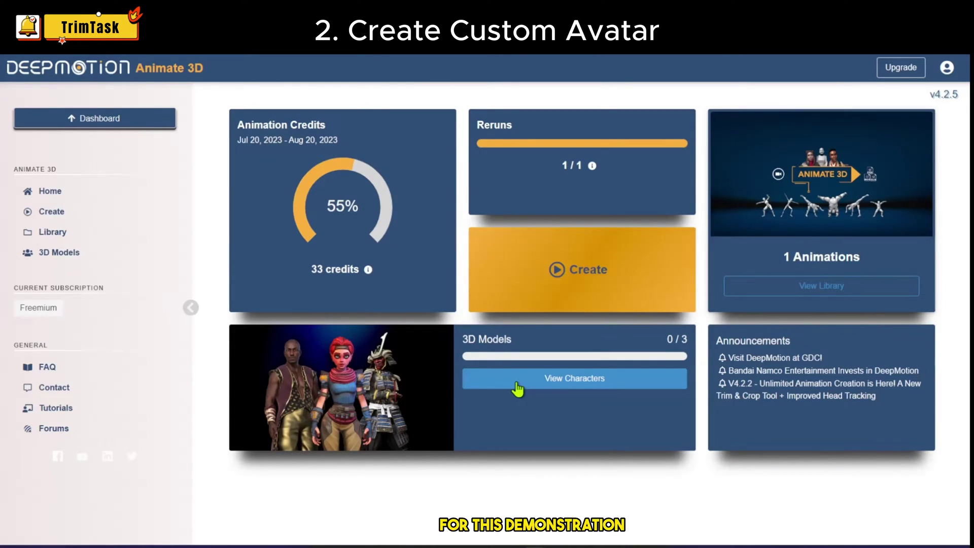
click(517, 389)
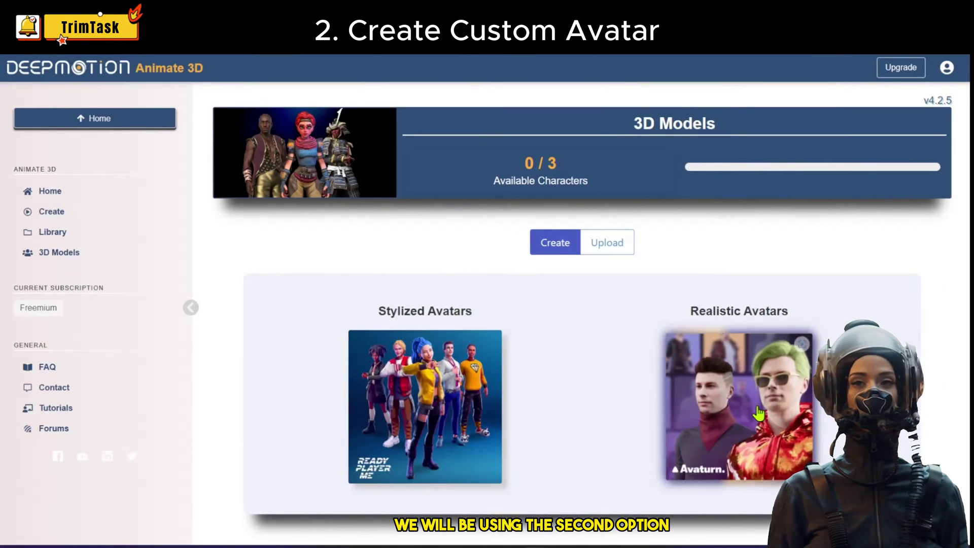
click(458, 393)
scroll(587, 378, down, 3)
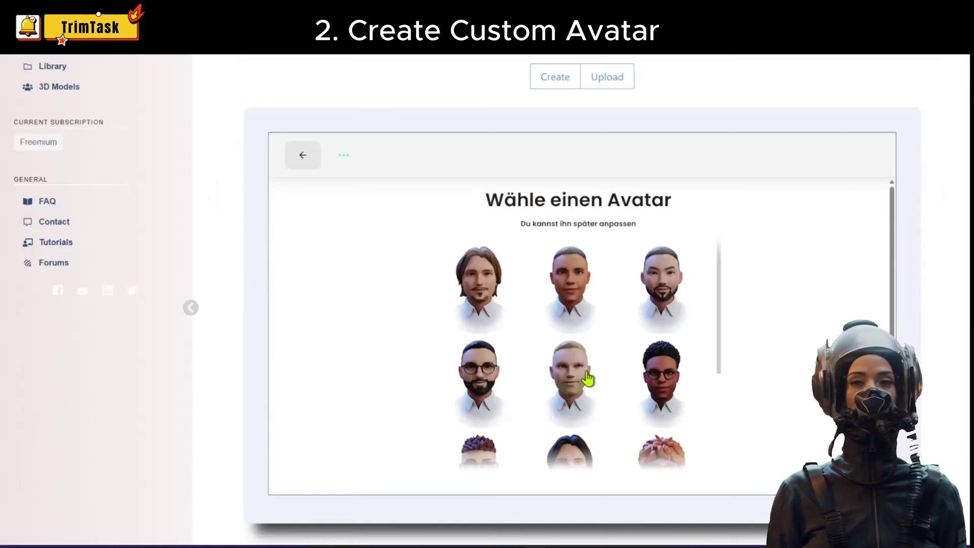
Base the MyAvatar avatar on the second face and customise it, viewing it from the side
click(579, 295)
scroll(593, 331, down, 2)
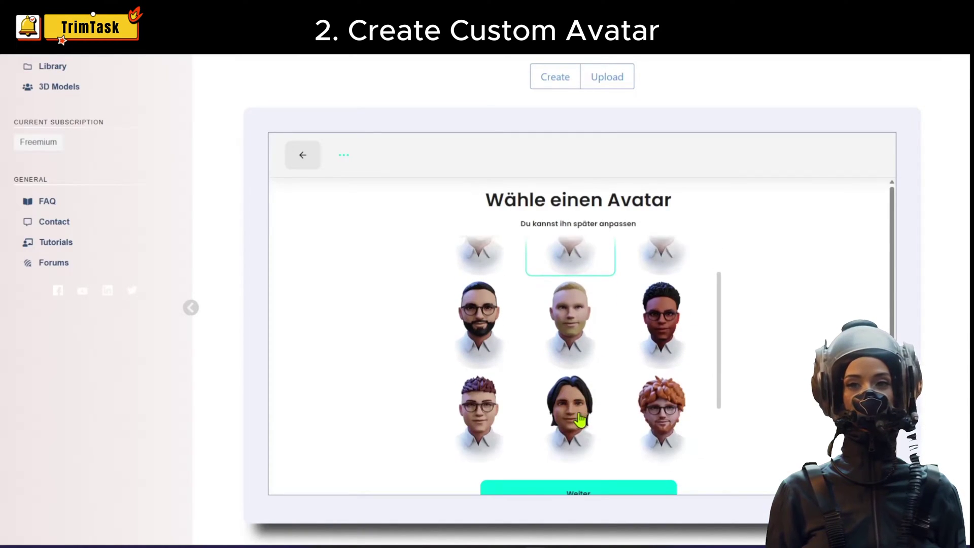
click(580, 489)
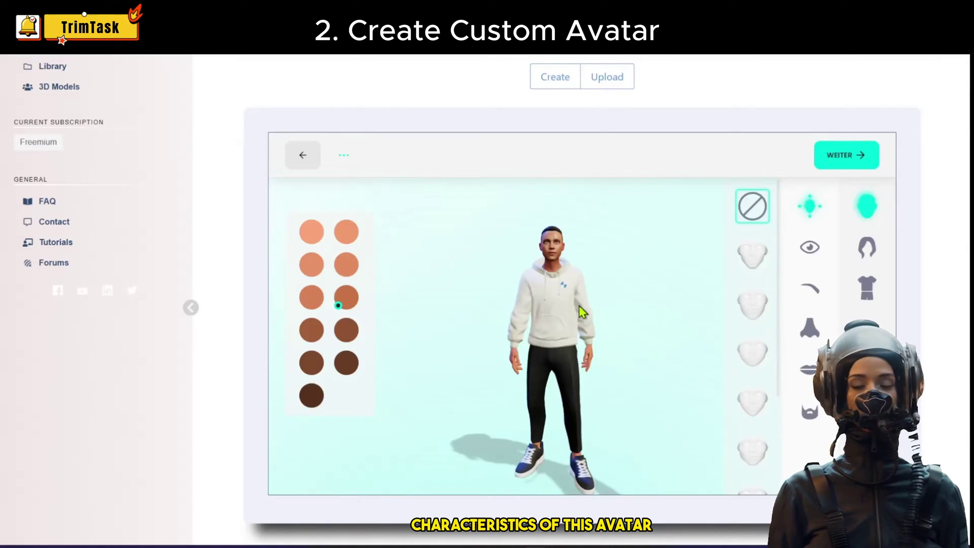
drag(548, 315, 517, 347)
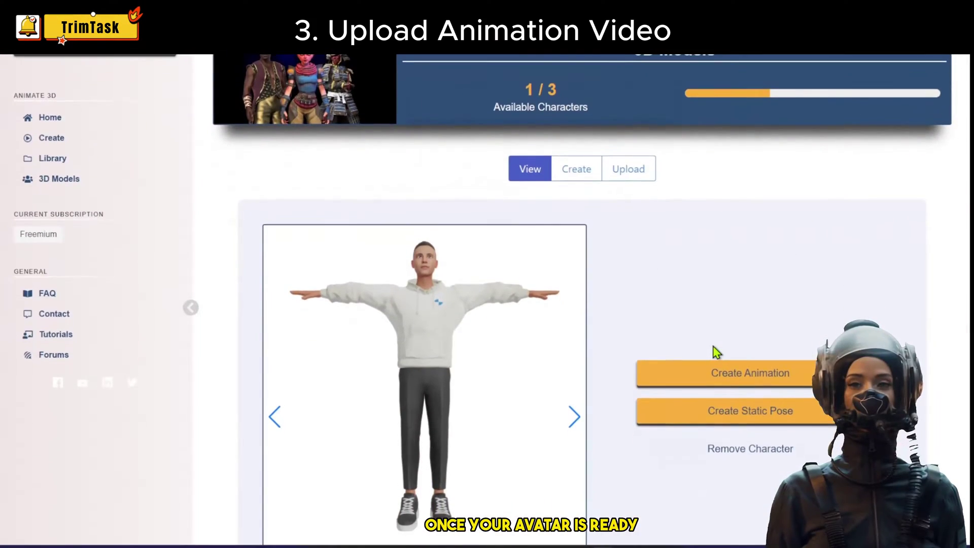
scroll(716, 352, down, 2)
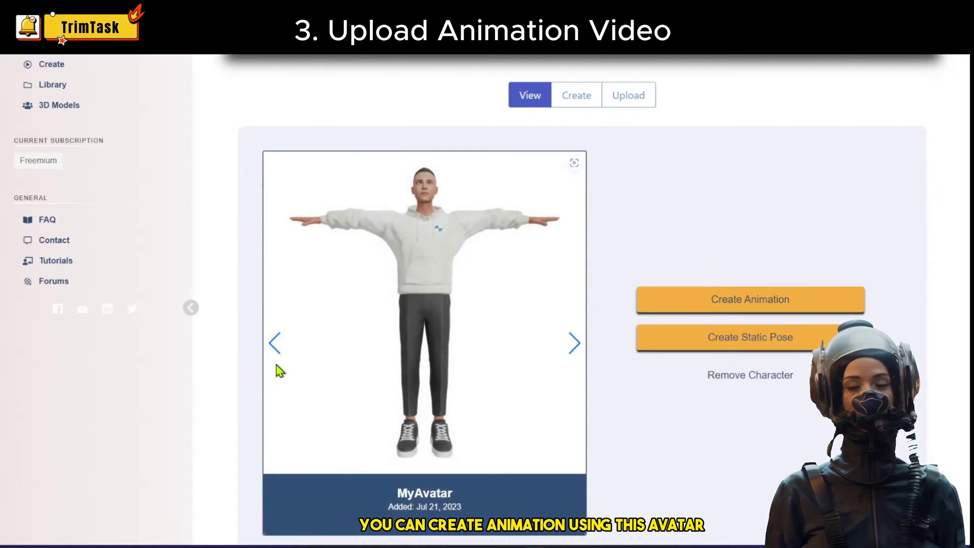
Start a MyAvatar animation and upload the yoga clip 0719.mp4 (7.04 sec, 1920 × 1080, 30 FPS)
click(787, 304)
scroll(582, 274, down, 3)
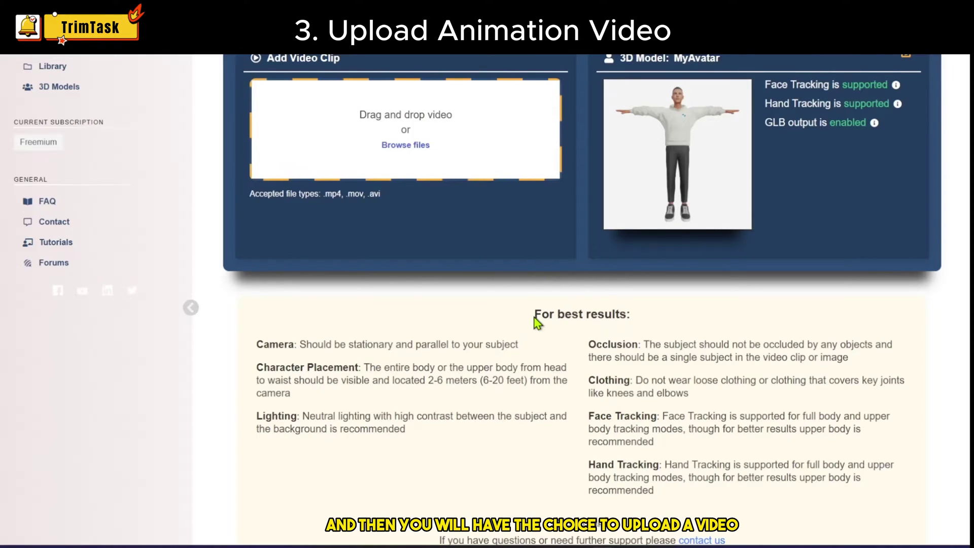
drag(536, 314, 628, 316)
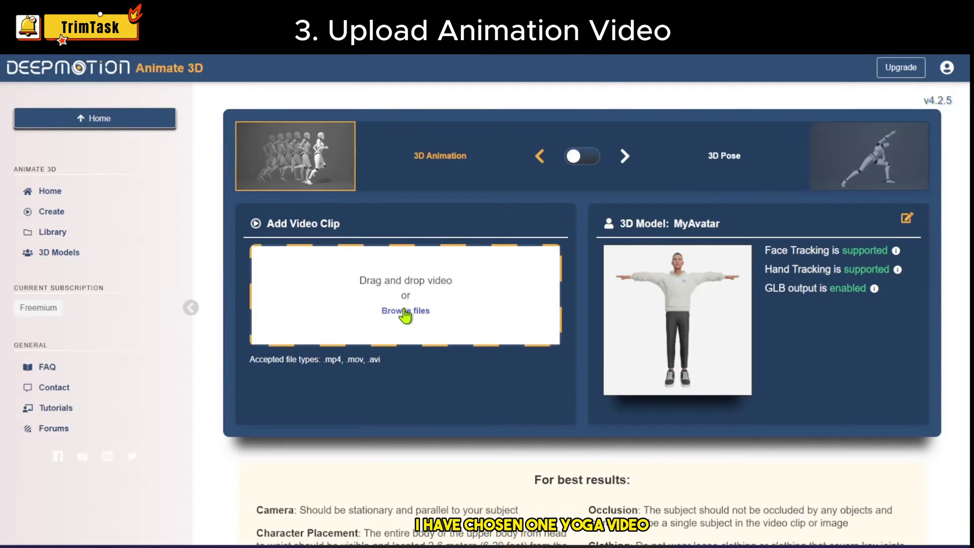
click(405, 312)
drag(748, 185, 449, 320)
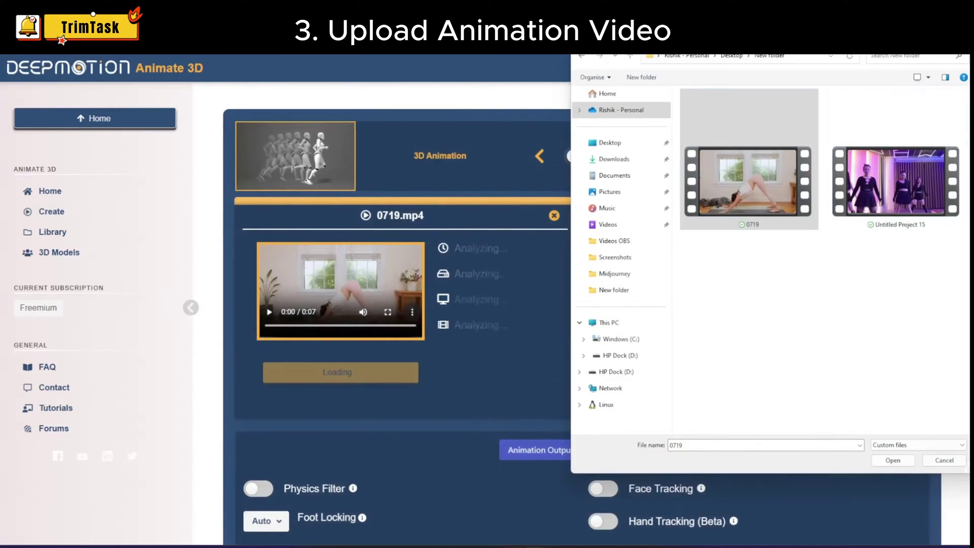
key(Escape)
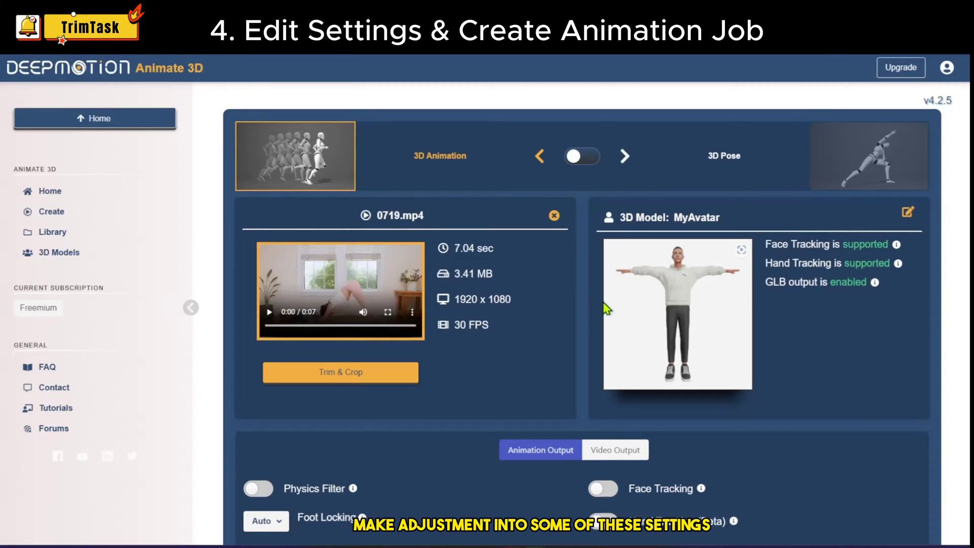
Turn on Physics Filter, Face Tracking and Hand Tracking for the 0719 animation
scroll(558, 312, down, 3)
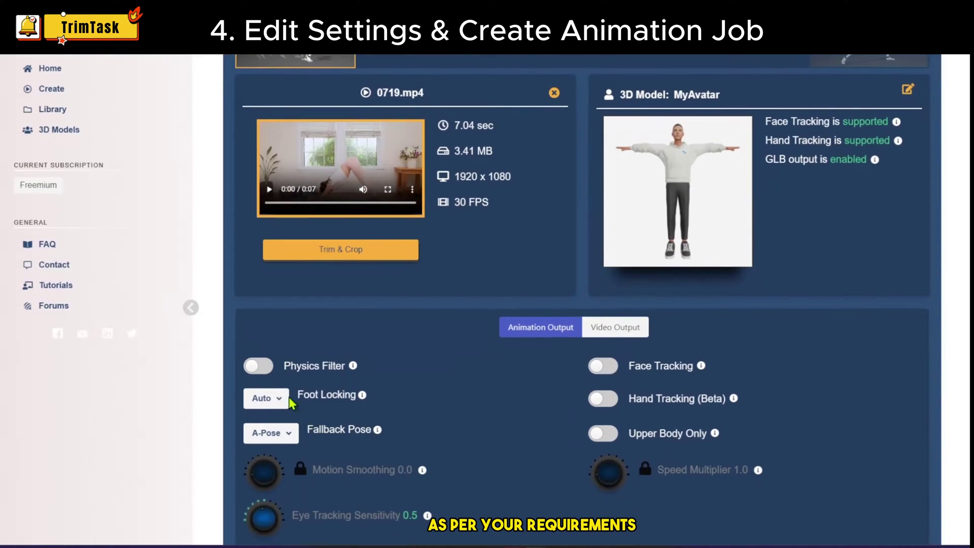
click(262, 367)
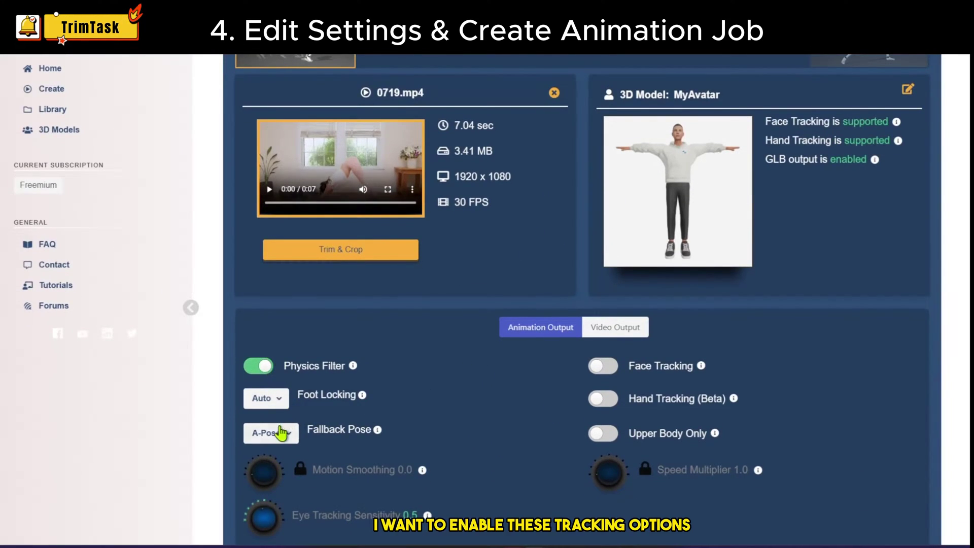
scroll(326, 454, down, 1)
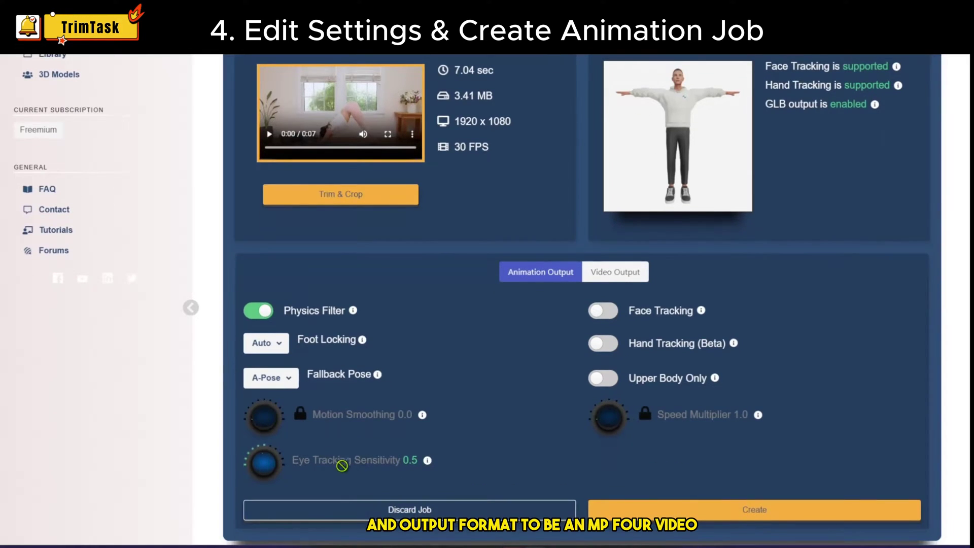
click(612, 316)
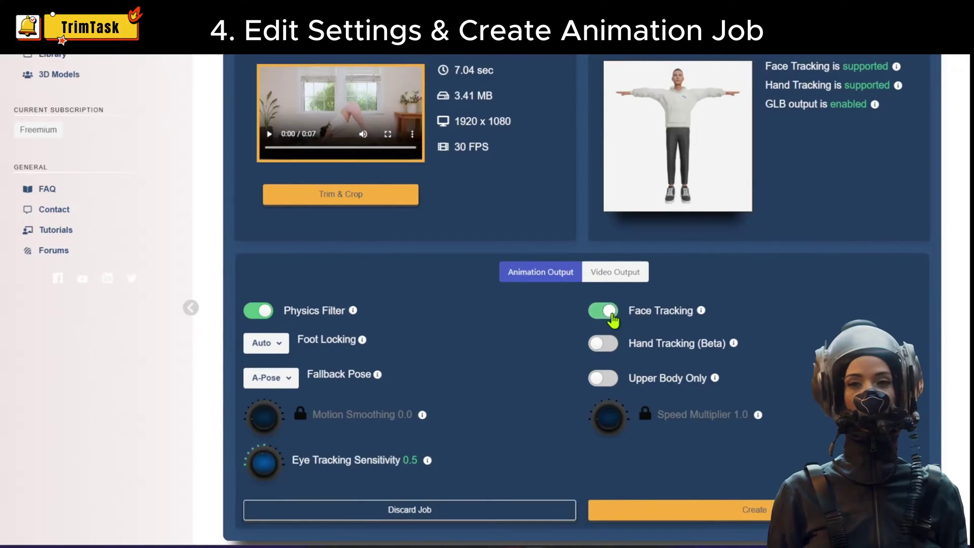
click(604, 378)
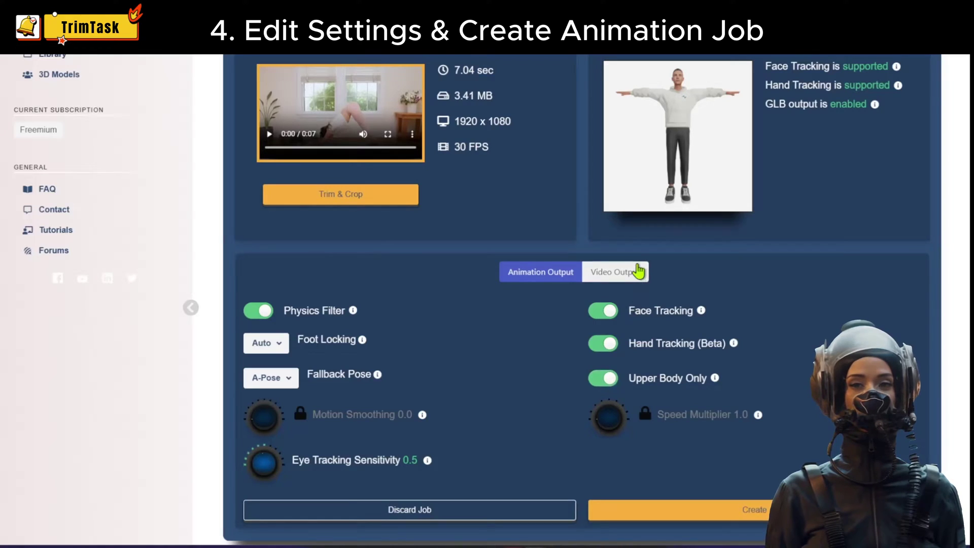
Enable MP4 video output and create the 0719 animation job
click(614, 271)
click(264, 303)
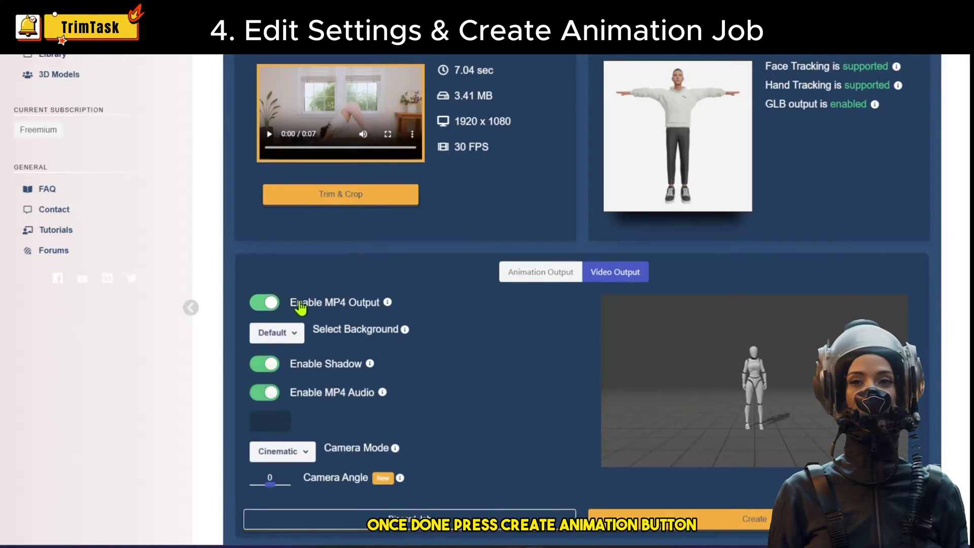
scroll(541, 355, down, 2)
click(737, 431)
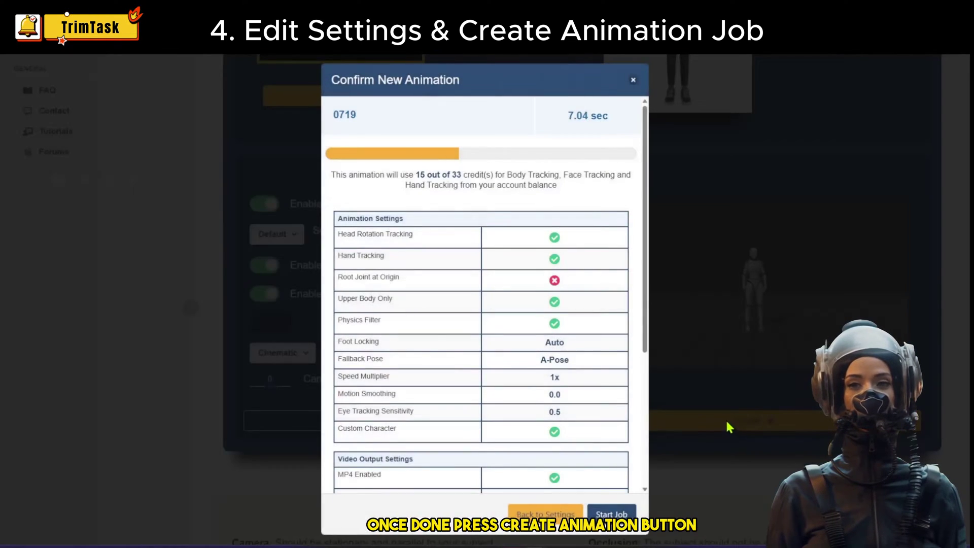
drag(643, 309, 634, 432)
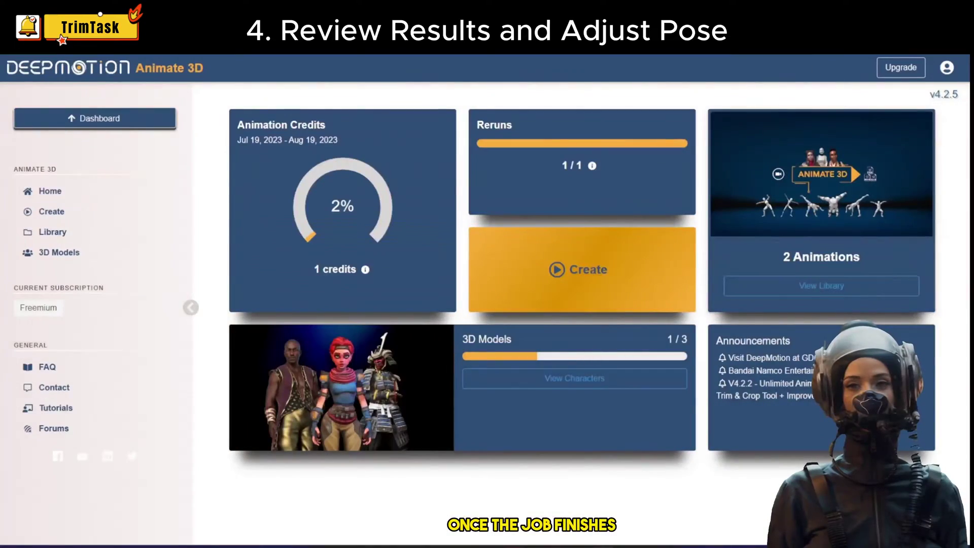
Open the 3D preview of the newest 0719 job from the animation library
click(827, 287)
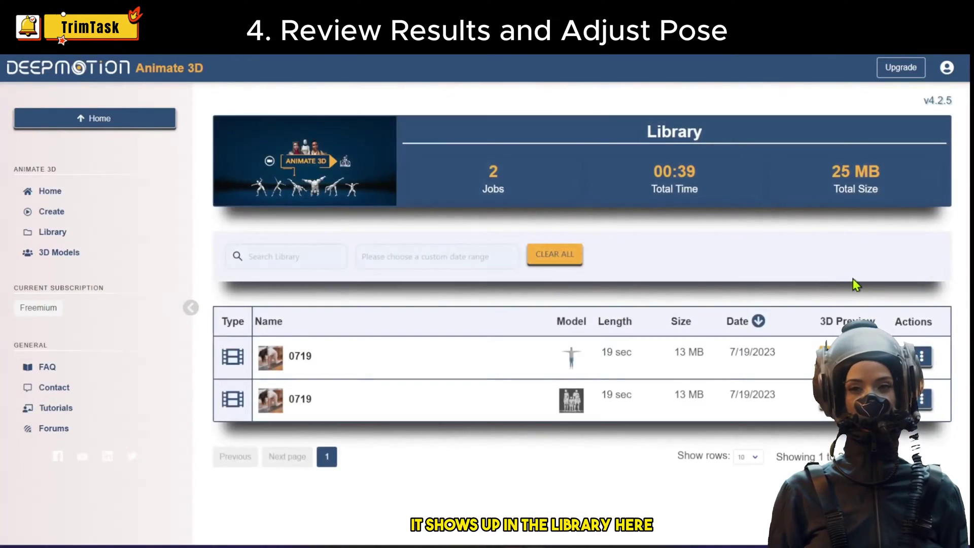
click(796, 355)
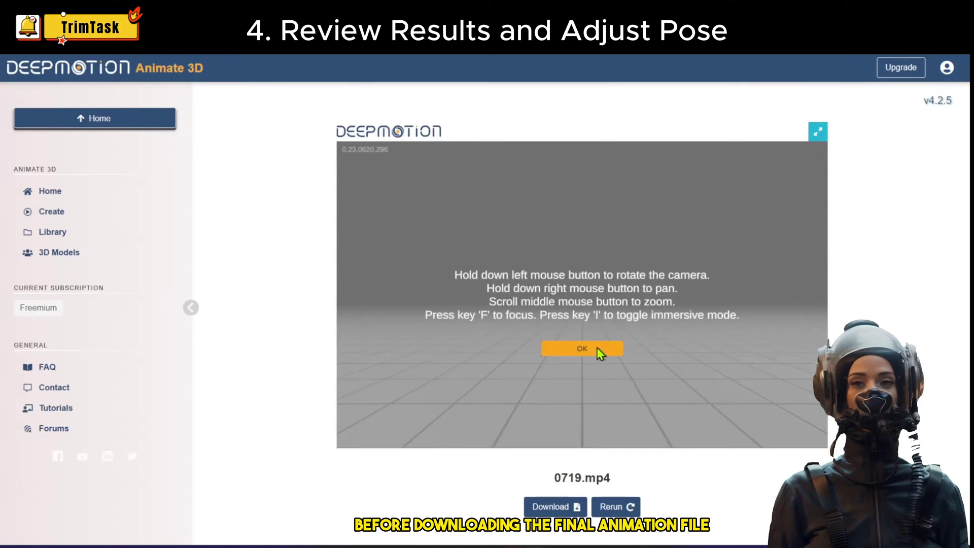
click(597, 350)
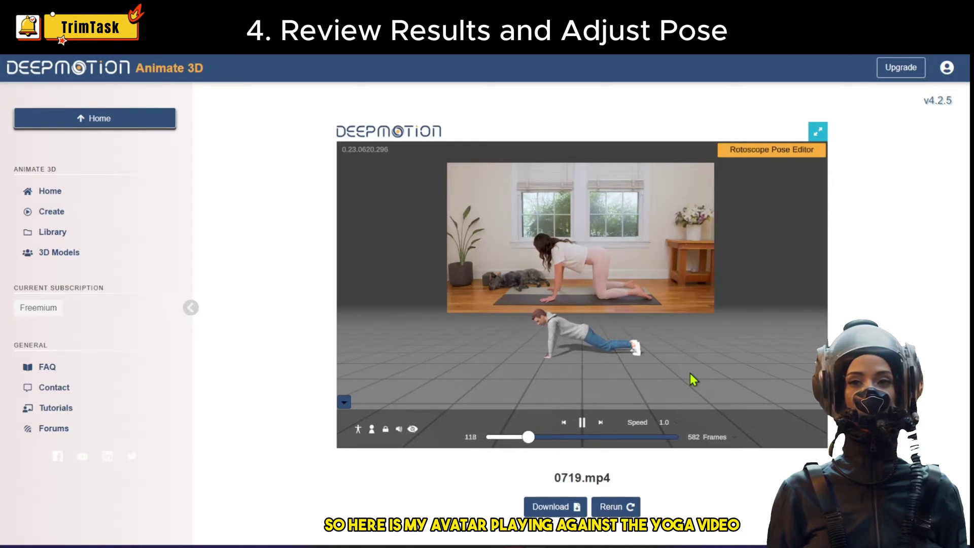
Orbit the preview camera around the animated avatar, then open the Rotoscope Pose Editor
drag(692, 380, 754, 374)
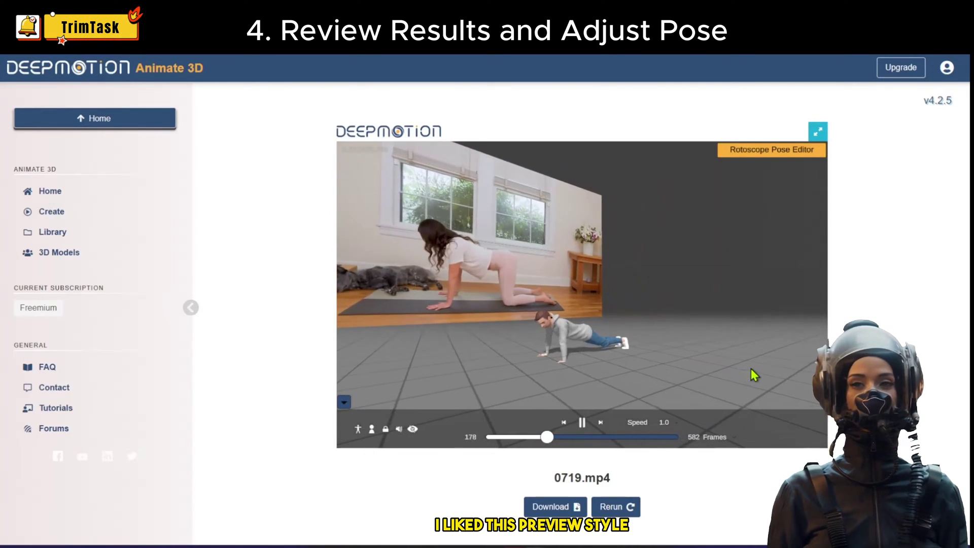
drag(538, 376, 552, 347)
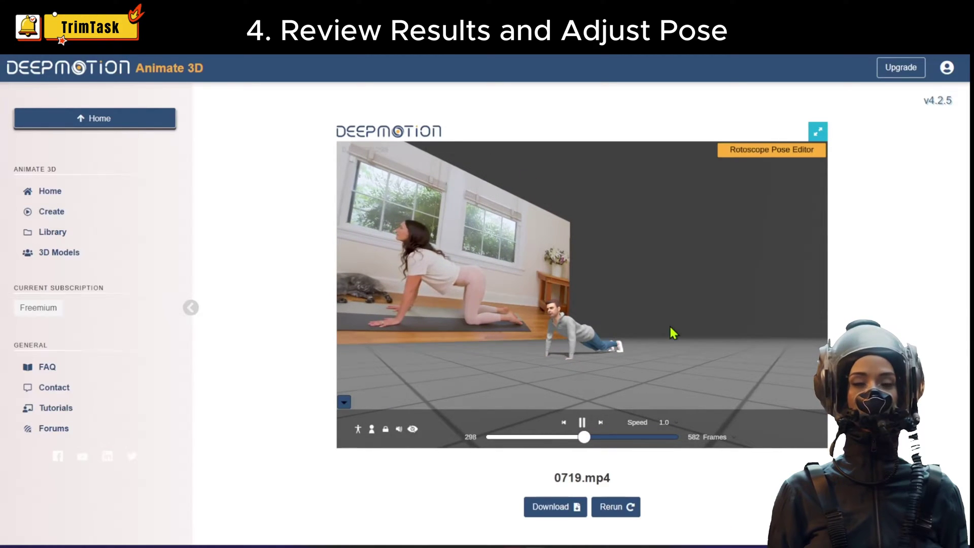
drag(672, 332, 660, 334)
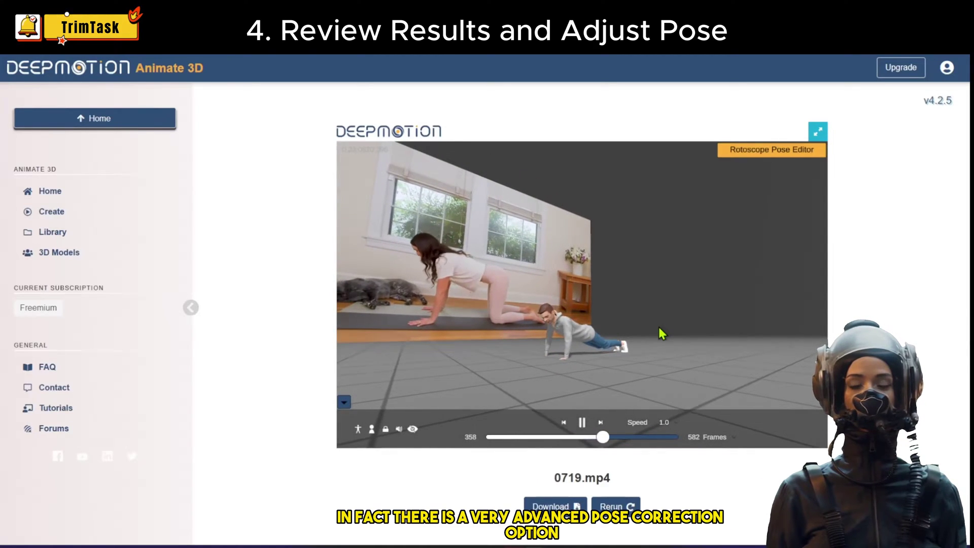
click(772, 149)
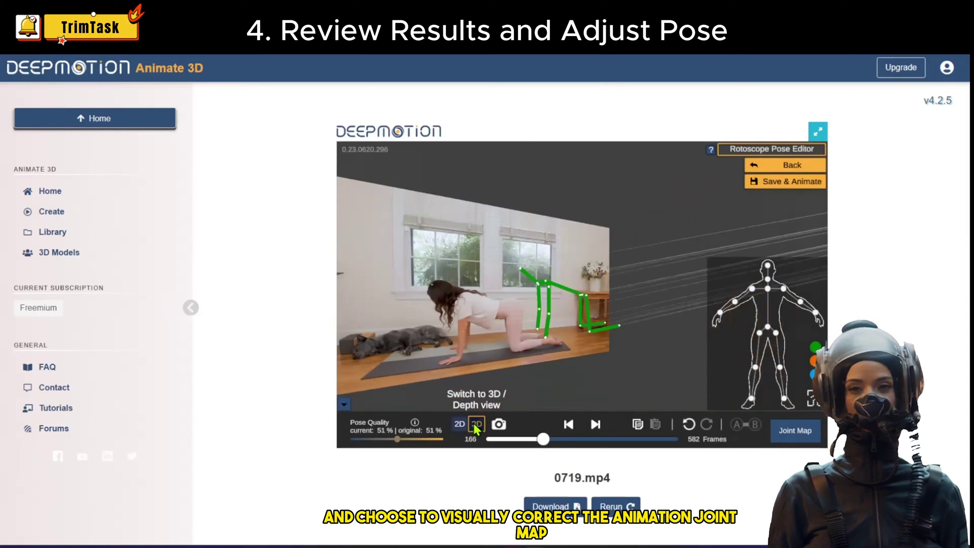
Orbit the 0719.mp4 skeleton to check its depth, then save the pose edits and re-animate
drag(570, 376, 452, 327)
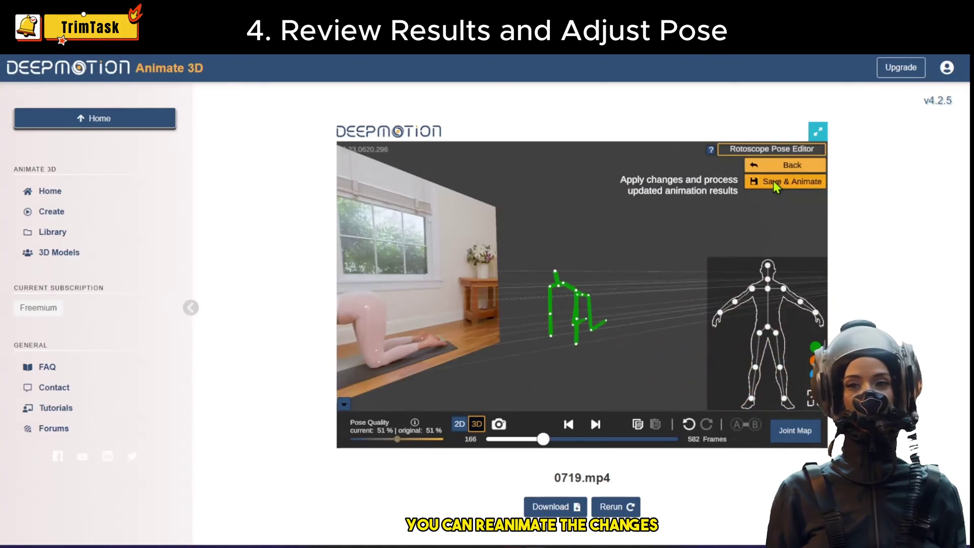
click(773, 180)
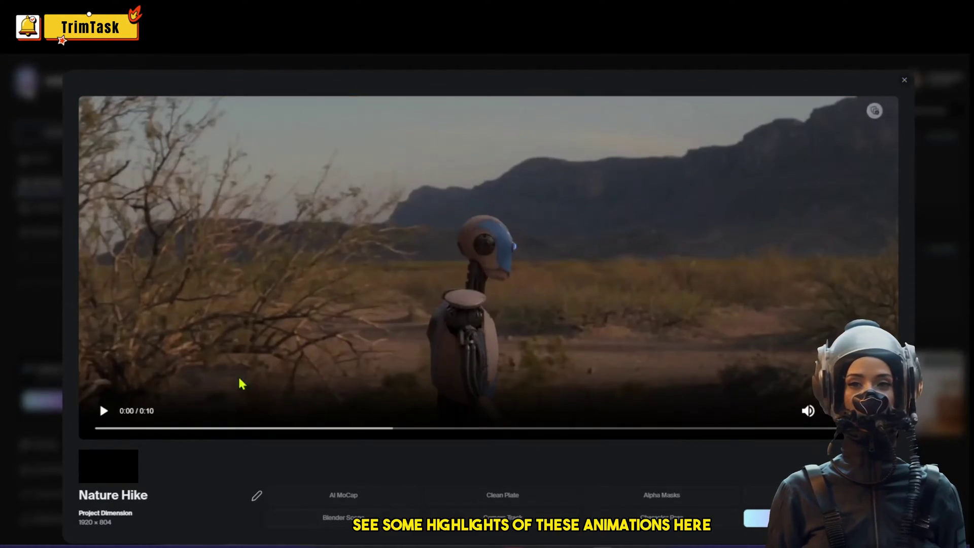
Play the Nature Hike project's robot-in-desert result video
click(104, 410)
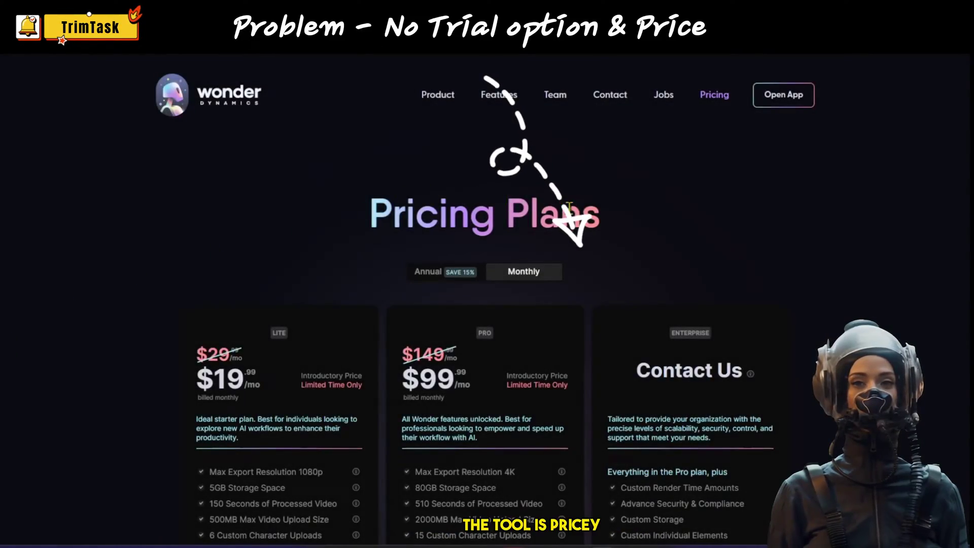
Scroll down the Pricing Plans page to the Lite, Pro and Enterprise plan cards
scroll(369, 223, down, 2)
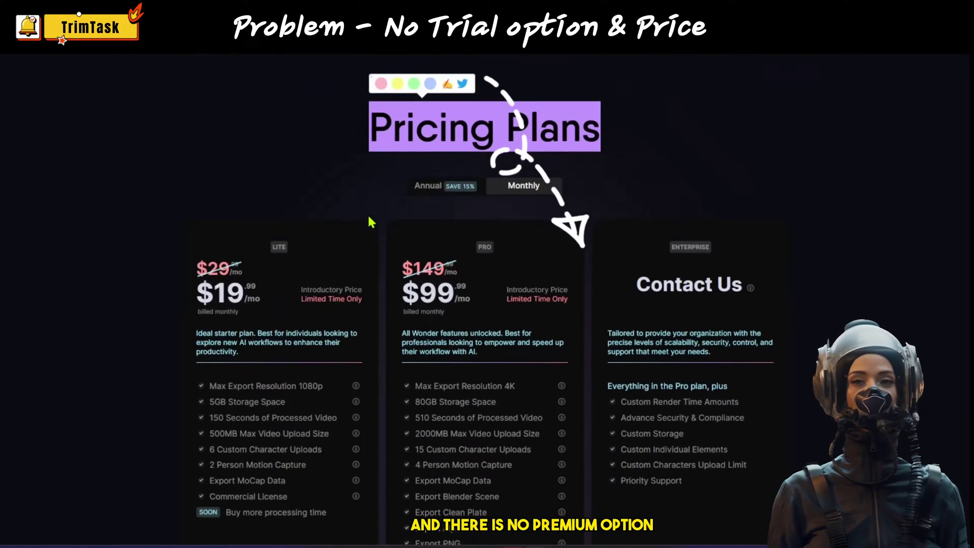
click(367, 213)
scroll(400, 133, down, 1)
scroll(400, 134, down, 1)
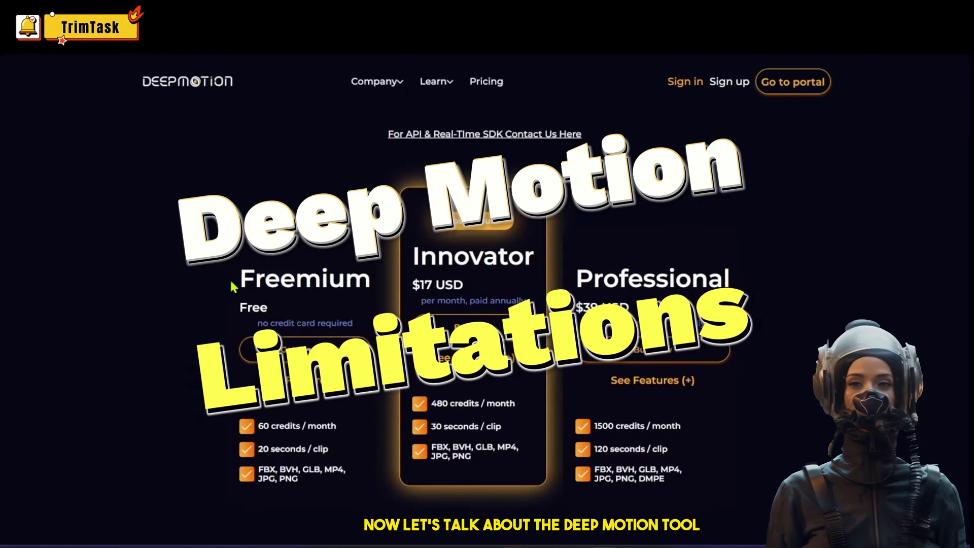
Check the DeepMotion Freemium plan, then orbit the skeleton and shift its hip joint
drag(234, 278, 301, 281)
click(291, 365)
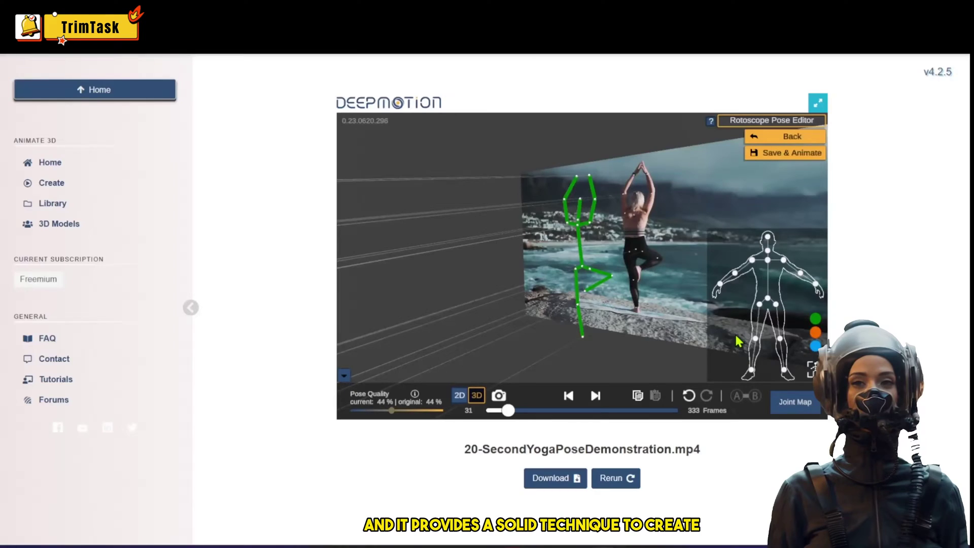
drag(576, 357, 602, 348)
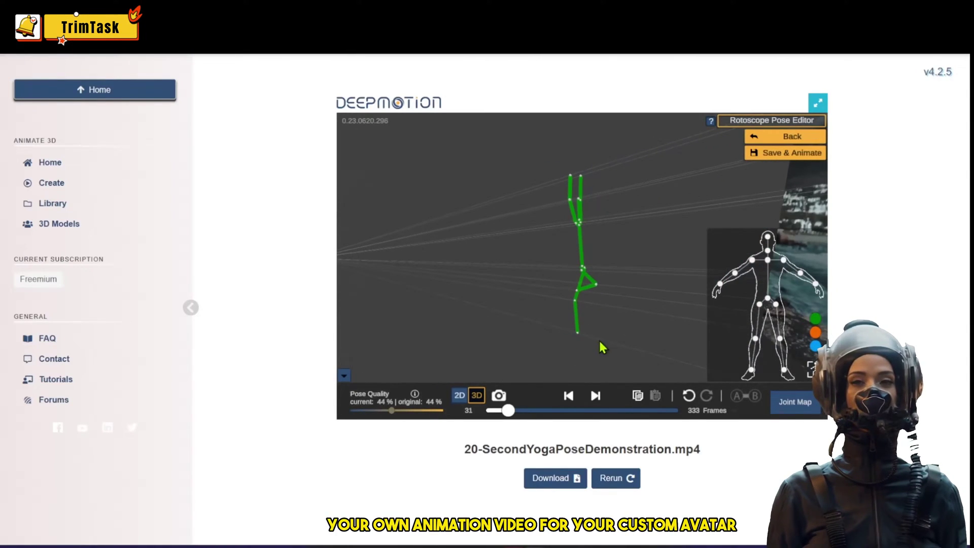
drag(569, 289, 634, 326)
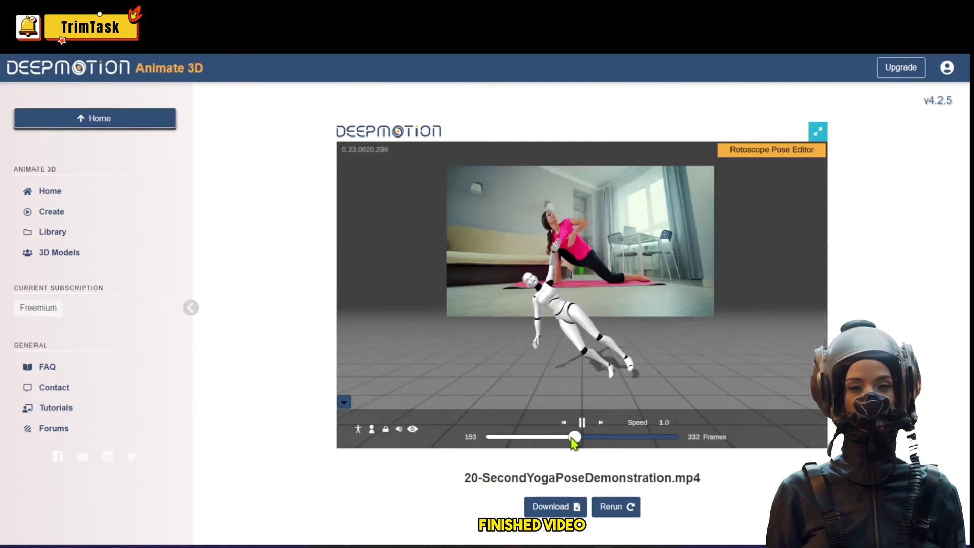
Scrub the yoga animation timeline back and forward to review the robot's poses
click(524, 438)
click(573, 437)
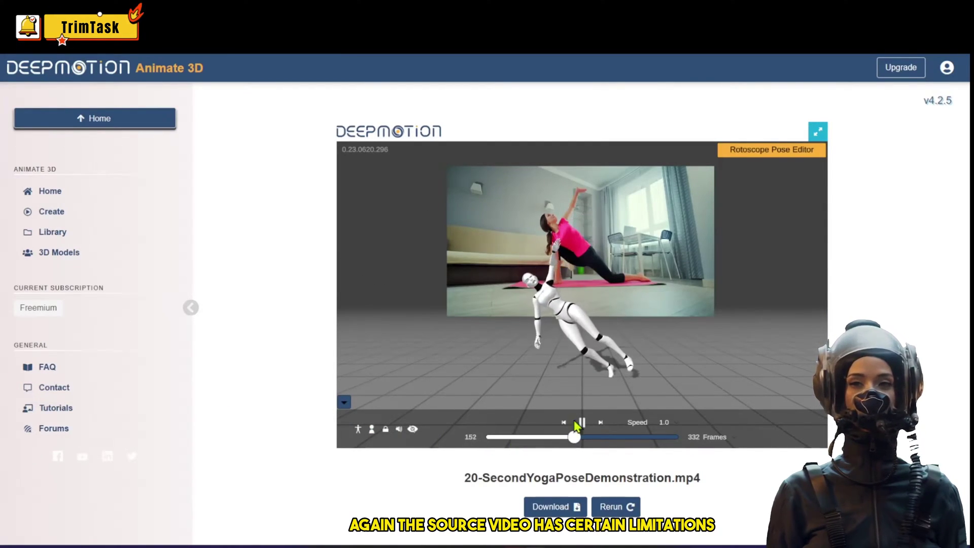
drag(548, 400, 415, 311)
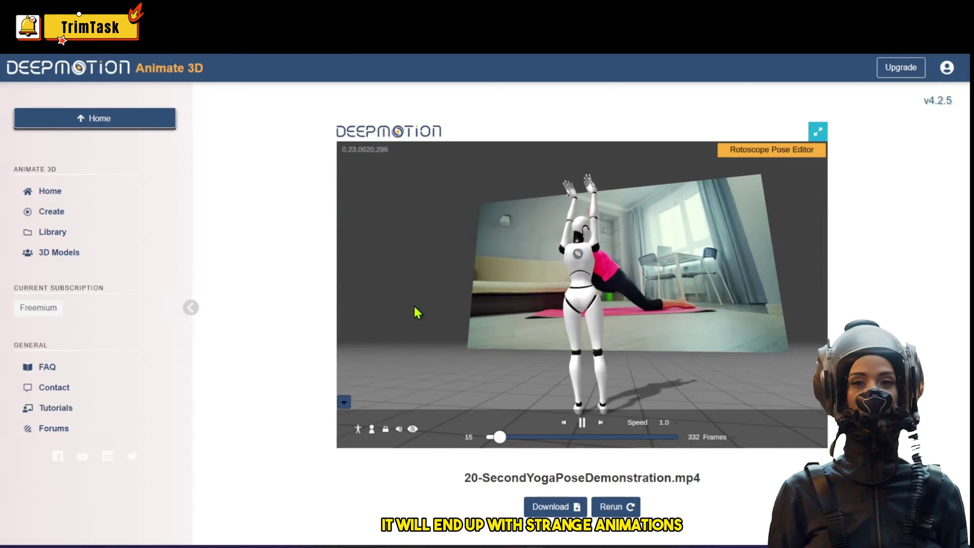